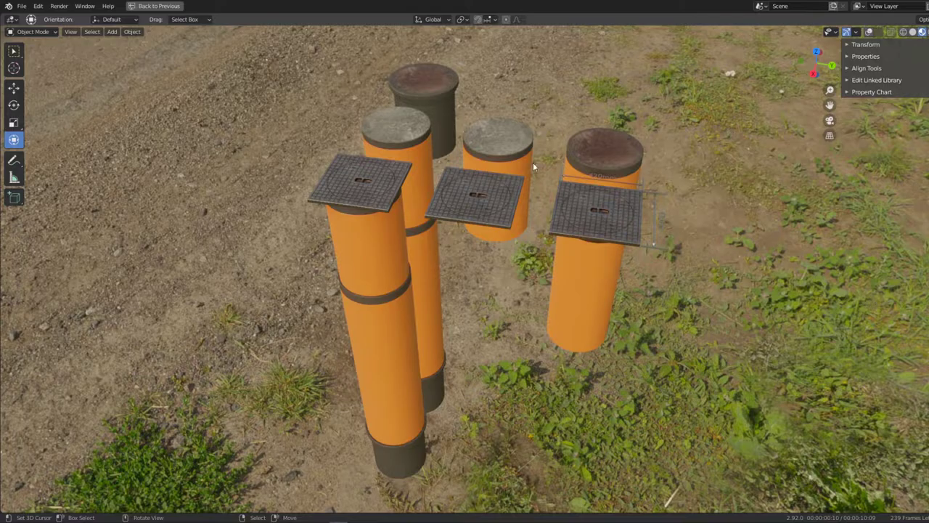
- Frame the selected orange pipe and orbit to look down on its top
key("KP_Decimal")
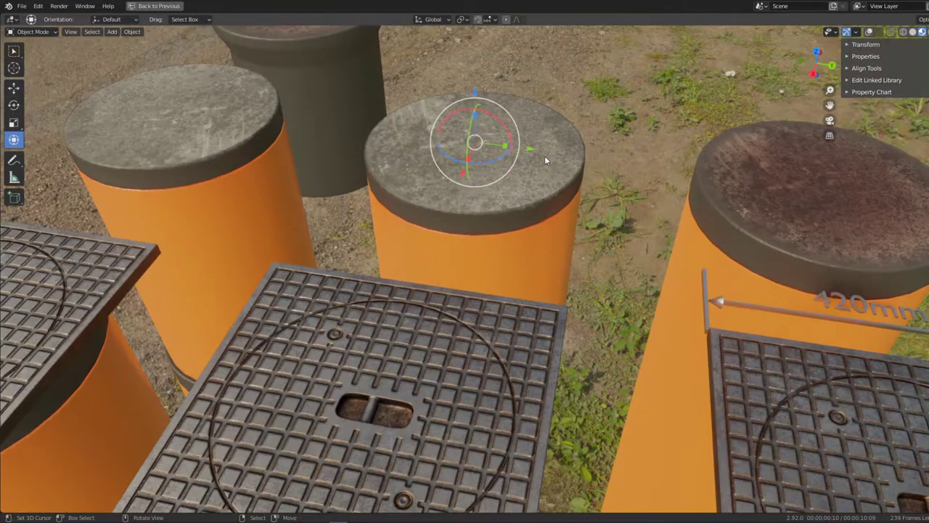
mouse_move(544, 155)
middle_mouse_down()
mouse_move(494, 267)
mouse_move(506, 255)
mouse_move(467, 187)
mouse_move(508, 218)
mouse_move(502, 185)
mouse_move(540, 177)
mouse_move(501, 225)
mouse_move(510, 288)
mouse_move(407, 318)
mouse_move(432, 304)
mouse_move(514, 295)
mouse_move(592, 312)
mouse_move(436, 305)
mouse_move(280, 326)
mouse_move(337, 293)
mouse_move(348, 266)
mouse_move(307, 327)
mouse_move(297, 377)
mouse_move(378, 290)
mouse_move(317, 243)
mouse_move(484, 257)
mouse_move(223, 250)
mouse_move(338, 268)
mouse_move(447, 302)
mouse_move(629, 251)
mouse_move(617, 150)
middle_mouse_up()
- Set the manhole cover onto the pipe top, then orbit to a high side view
key("g")
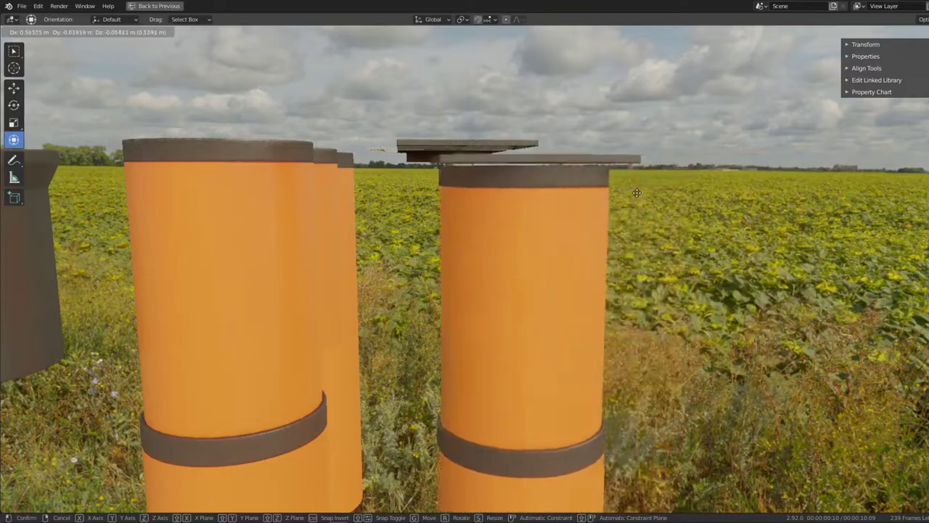
left_click(637, 192)
mouse_move(587, 202)
middle_mouse_down()
mouse_move(527, 199)
mouse_move(501, 211)
mouse_move(484, 270)
mouse_move(520, 184)
mouse_move(449, 244)
mouse_move(626, 300)
mouse_move(675, 208)
mouse_move(600, 225)
mouse_move(531, 271)
mouse_move(708, 129)
mouse_move(664, 177)
mouse_move(484, 232)
mouse_move(437, 208)
middle_mouse_up()
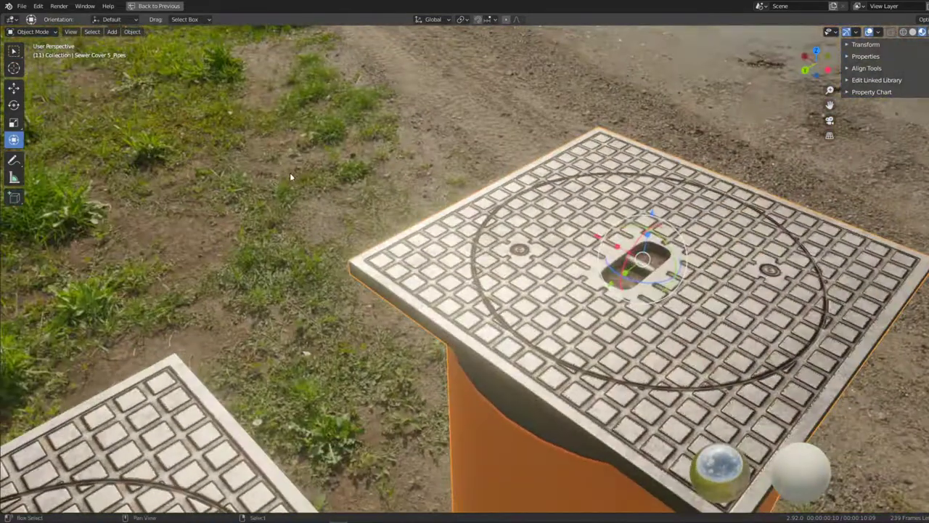
- Zoom into the cover's central hole and lifting bar in Edit Mode, then orbit back out
middle_click_drag(290, 172, 431, 280, "ctrl")
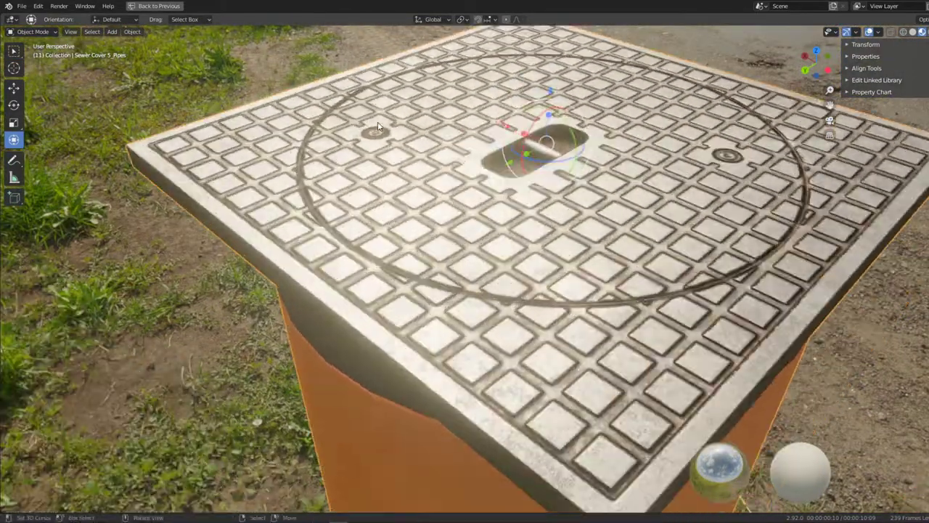
key("Tab")
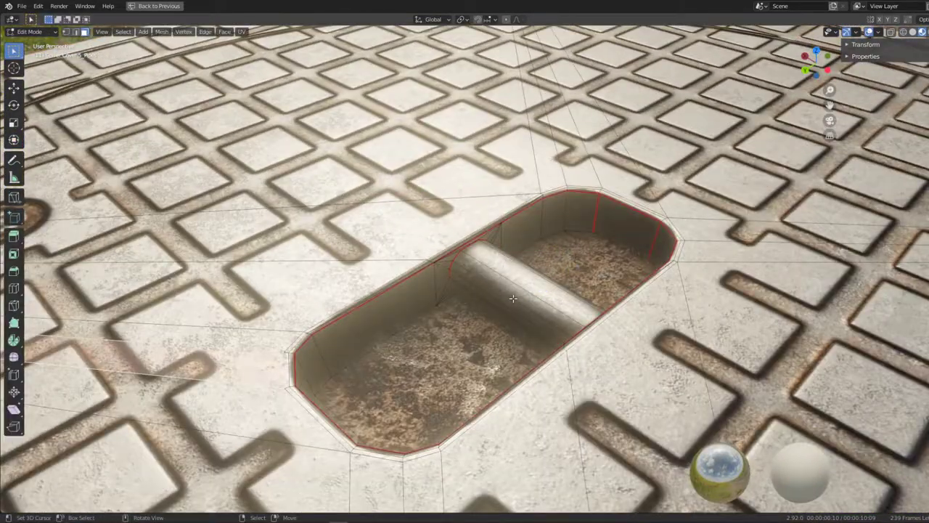
middle_click_drag(431, 280, 526, 298, "ctrl")
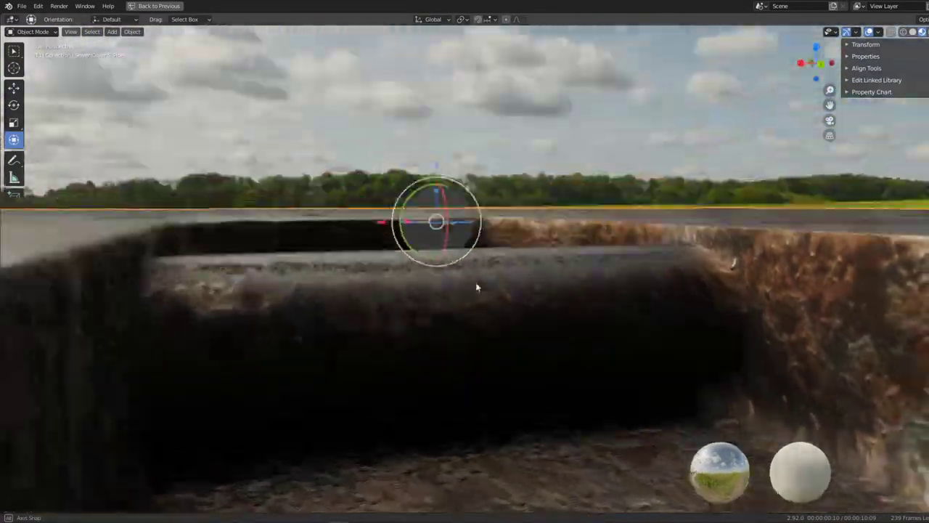
mouse_move(477, 288)
middle_mouse_down()
mouse_move(592, 324)
mouse_move(671, 297)
mouse_move(723, 297)
mouse_move(556, 216)
mouse_move(537, 300)
mouse_move(375, 265)
mouse_move(341, 210)
mouse_move(339, 179)
mouse_move(409, 359)
mouse_move(425, 342)
mouse_move(391, 356)
middle_mouse_up()
scroll(339, 179, "down", 3)
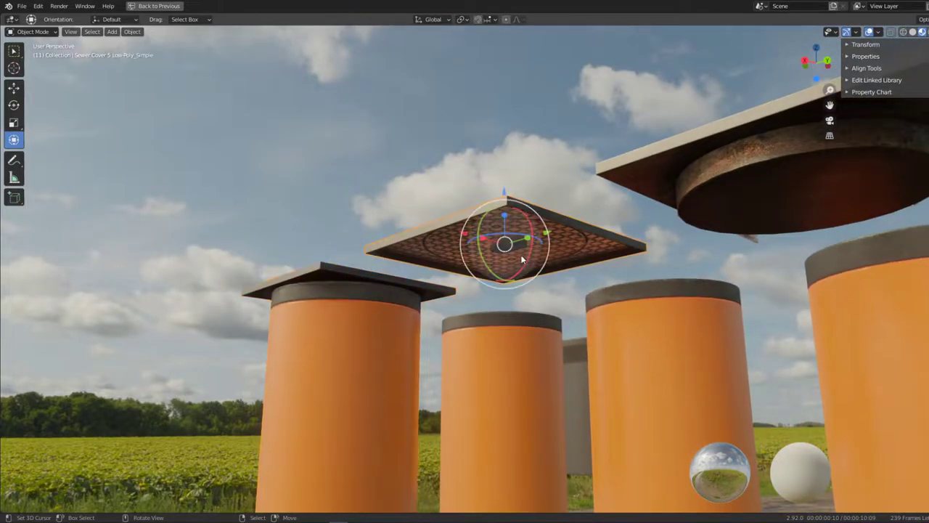
- Frame the low-poly cover's face, then view its underside, cancelling an accidental move
key("Tab")
key("KP_Decimal")
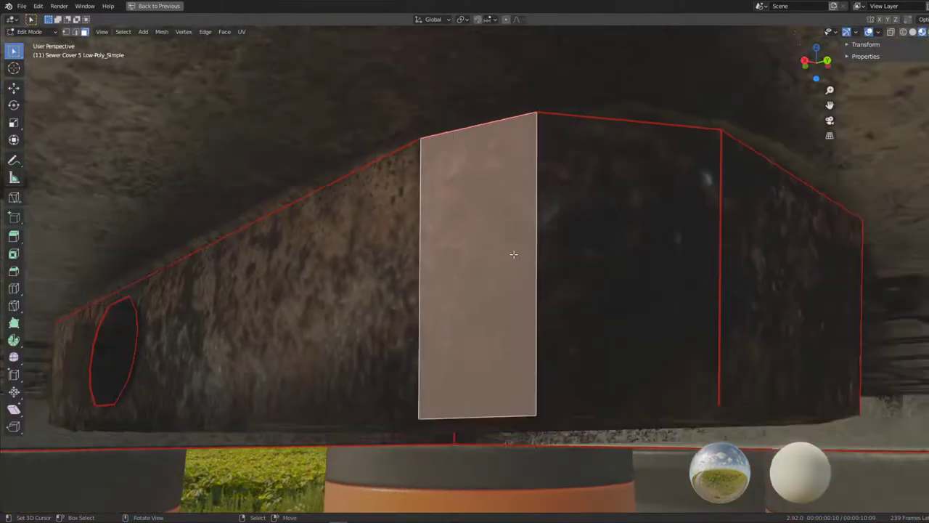
scroll(513, 254, "down", 4)
key("Tab")
mouse_move(513, 254)
middle_mouse_down()
mouse_move(487, 287)
mouse_move(542, 212)
mouse_move(561, 290)
mouse_move(581, 305)
mouse_move(580, 322)
middle_mouse_up()
scroll(550, 247, "down", 3)
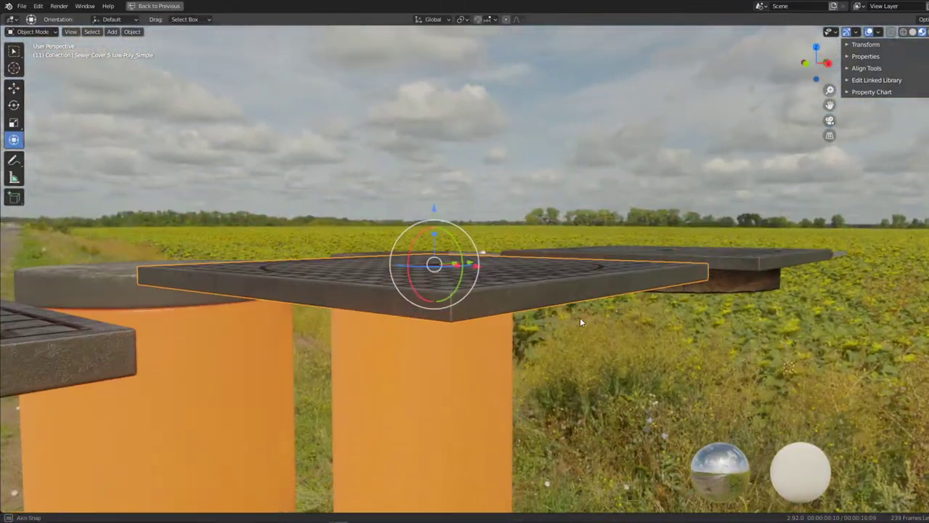
right_click(551, 253)
- Orbit above and beneath the pipe cylinders, then restore the full Shading workspace layout
mouse_move(550, 253)
middle_mouse_down()
mouse_move(476, 334)
mouse_move(416, 208)
mouse_move(434, 337)
mouse_move(516, 124)
middle_mouse_up()
scroll(508, 219, "up", 4)
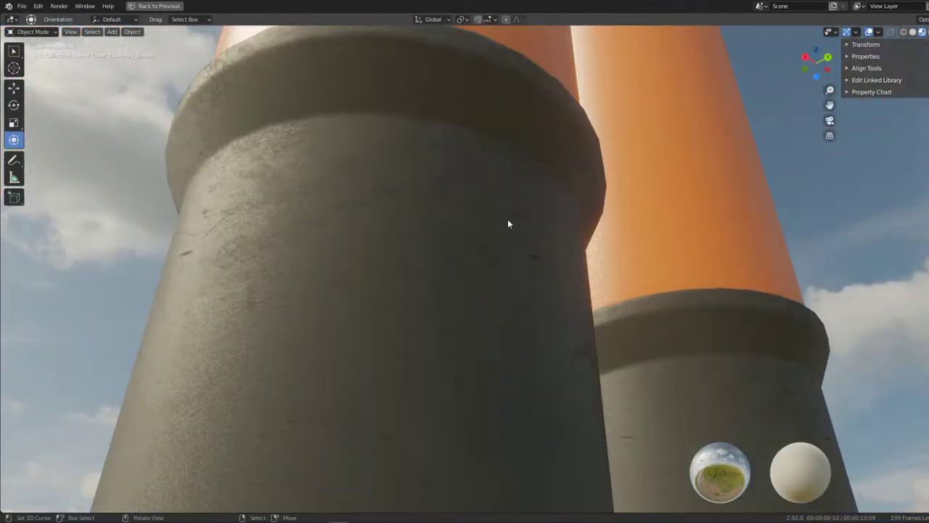
mouse_move(508, 224)
middle_mouse_down()
mouse_move(546, 114)
mouse_move(489, 373)
mouse_move(490, 295)
mouse_move(498, 282)
mouse_move(570, 283)
mouse_move(673, 257)
mouse_move(591, 196)
mouse_move(529, 226)
mouse_move(633, 438)
middle_mouse_up()
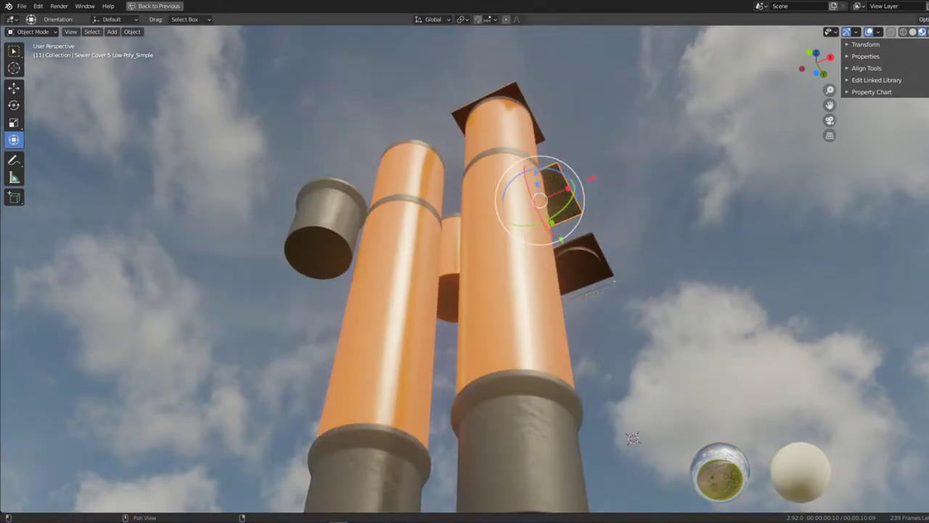
scroll(617, 191, "down", 2)
scroll(587, 233, "down", 2)
key("ctrl+space")
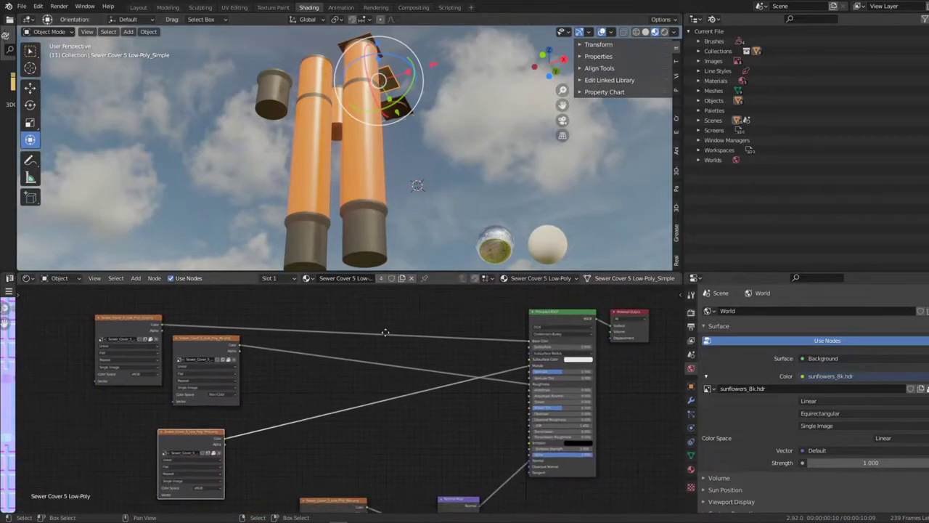
- Show the cover's colour Image Texture in a widened, maximized image editor
middle_click_drag(385, 333, 448, 331)
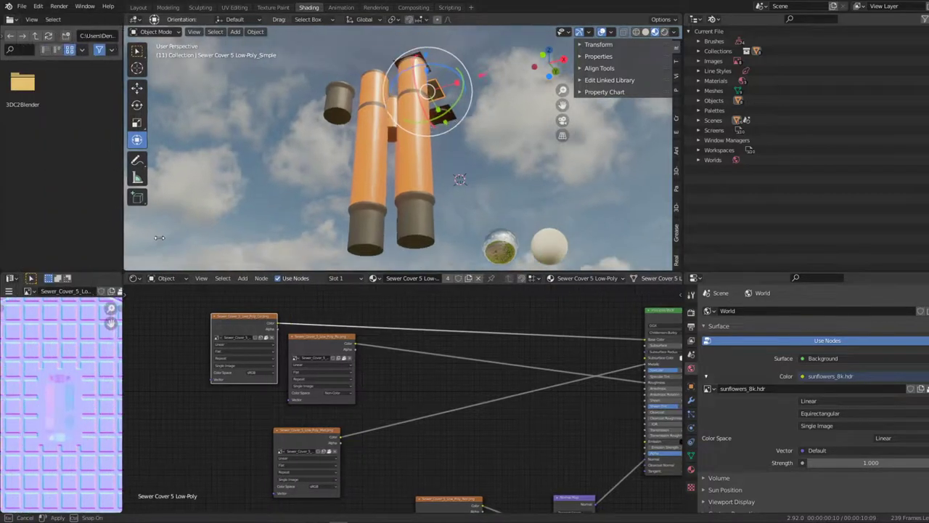
left_click_drag(16, 249, 220, 291)
left_click(298, 315)
scroll(142, 377, "down", 2)
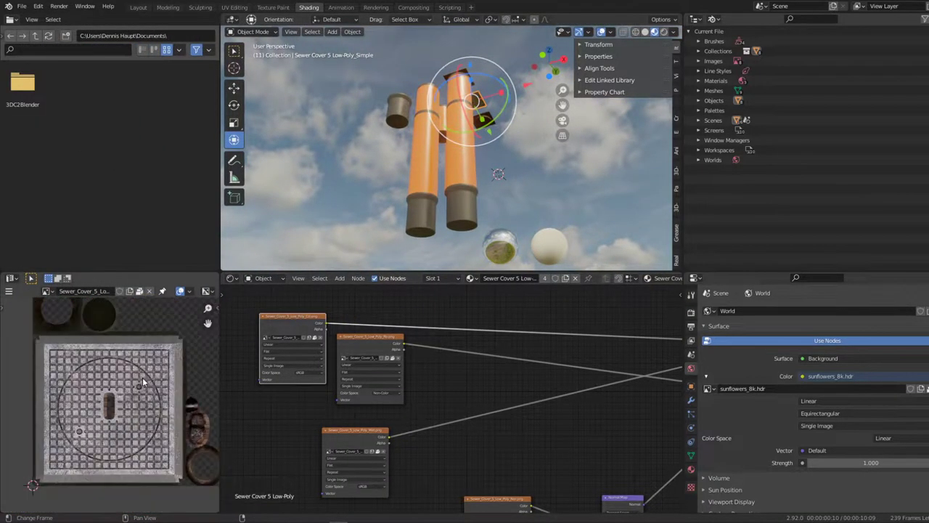
key("ctrl+space")
- Zoom into the grate texture's centre circle and edge, then restore the Shading layout
scroll(688, 89, "up", 6)
scroll(777, 90, "up", 2)
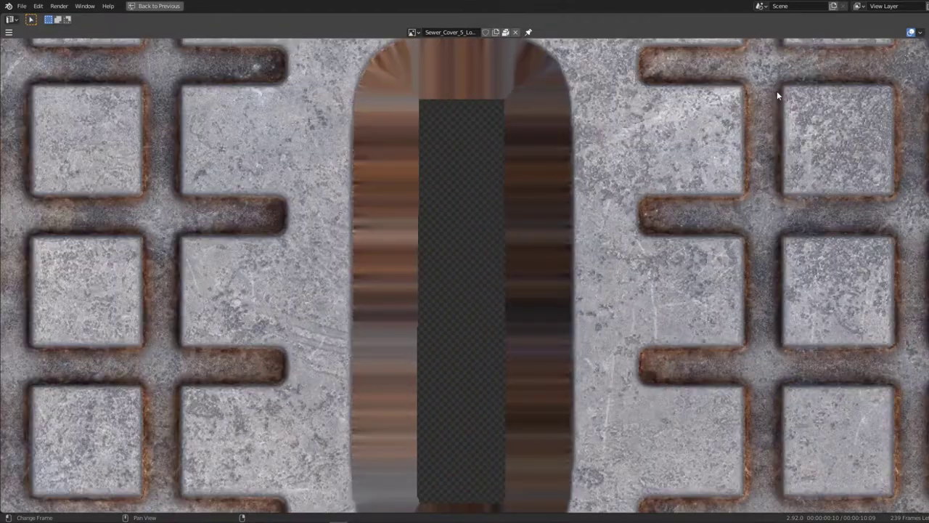
scroll(557, 183, "up", 2)
middle_click_drag(557, 182, 477, 465)
scroll(477, 464, "down", 3)
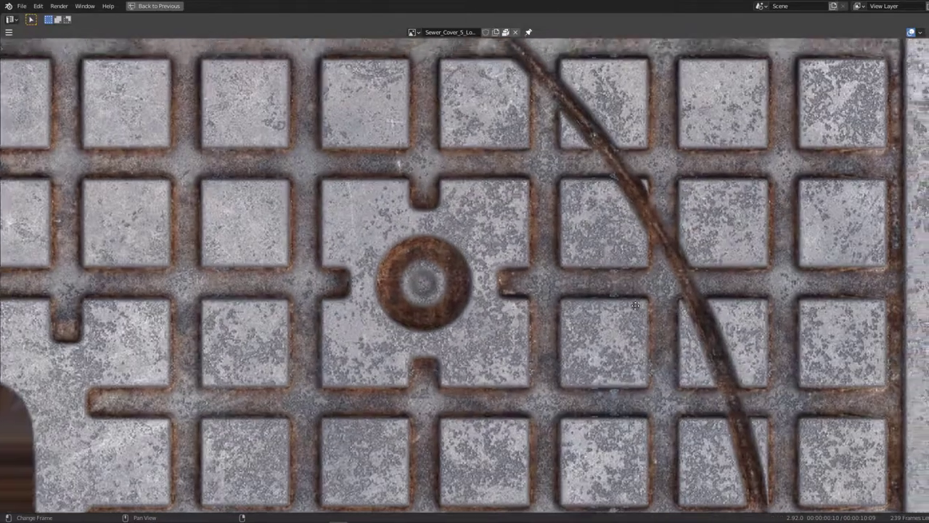
mouse_move(439, 170)
middle_mouse_down()
mouse_move(439, 344)
mouse_move(300, 239)
mouse_move(375, 222)
mouse_move(608, 56)
mouse_move(621, 144)
mouse_move(436, 87)
mouse_move(508, 218)
middle_mouse_up()
scroll(522, 232, "down", 3)
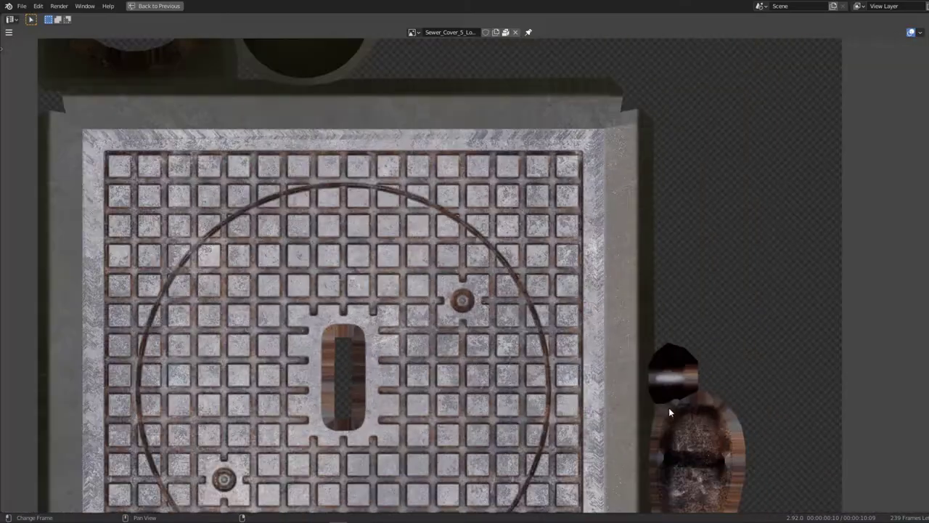
scroll(540, 238, "down", 1)
key("ctrl+space")
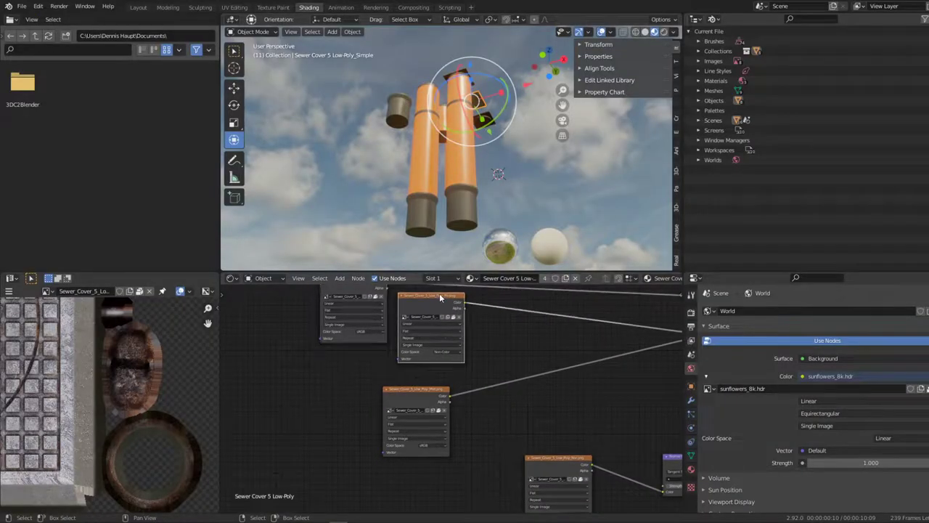
- Inspect the ring area of the cover's colour texture full-screen
key("ctrl+space")
scroll(417, 311, "up", 3)
scroll(467, 212, "up", 2)
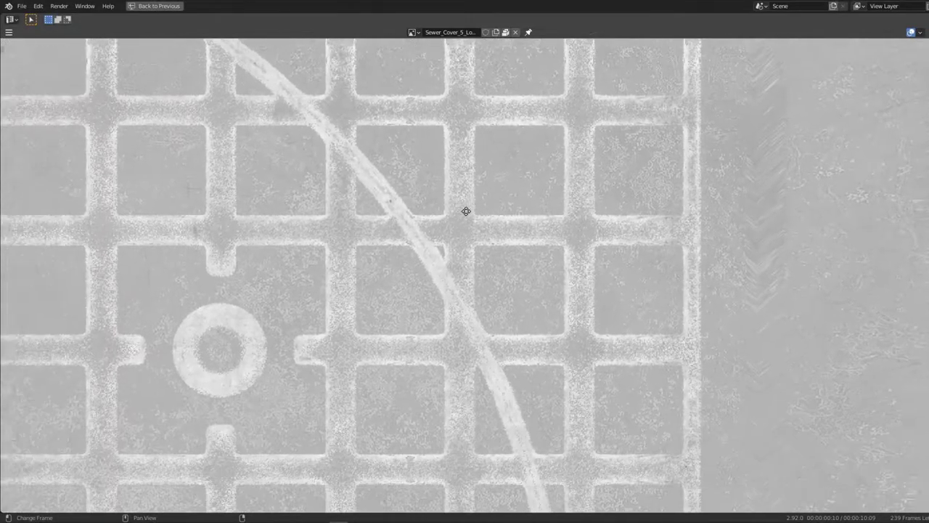
scroll(466, 211, "up", 3)
middle_click_drag(426, 201, 734, 173)
key("ctrl+space")
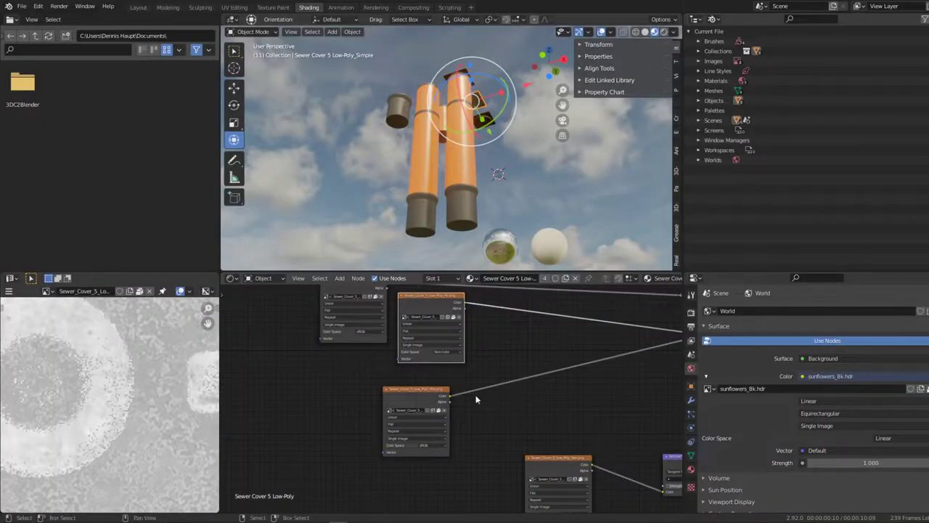
- View the cover's bright greyscale texture full-screen
left_click(424, 390)
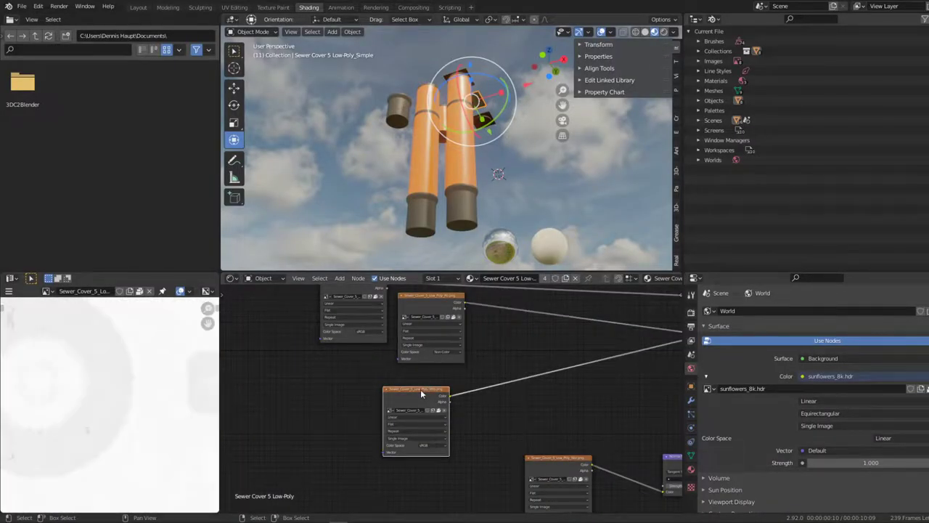
key("ctrl+space")
scroll(145, 389, "down", 3)
key("ctrl+space")
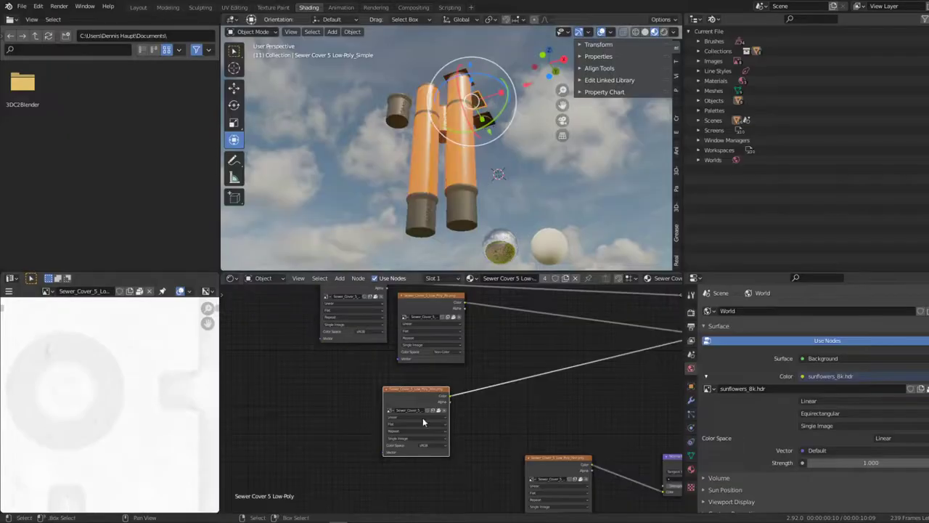
- Inspect the cover's normal map texture full-screen
middle_click_drag(422, 418, 422, 398)
left_click(390, 440)
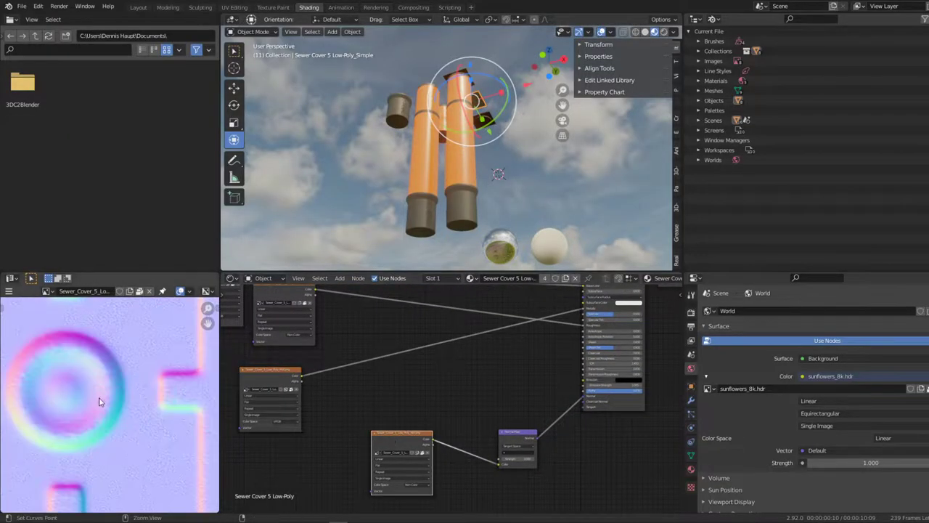
key("ctrl+space")
scroll(66, 388, "up", 3)
scroll(414, 227, "up", 2)
scroll(410, 225, "down", 2)
scroll(410, 225, "down", 4)
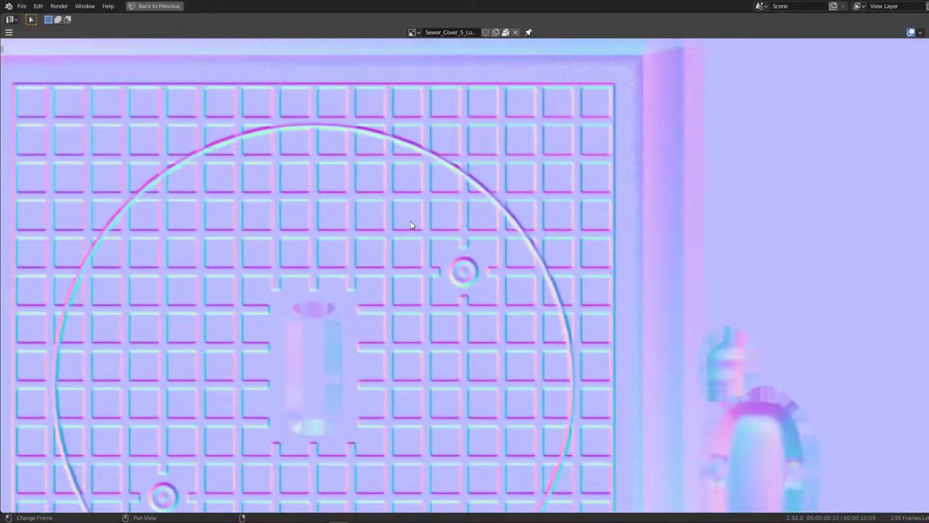
key("ctrl+space")
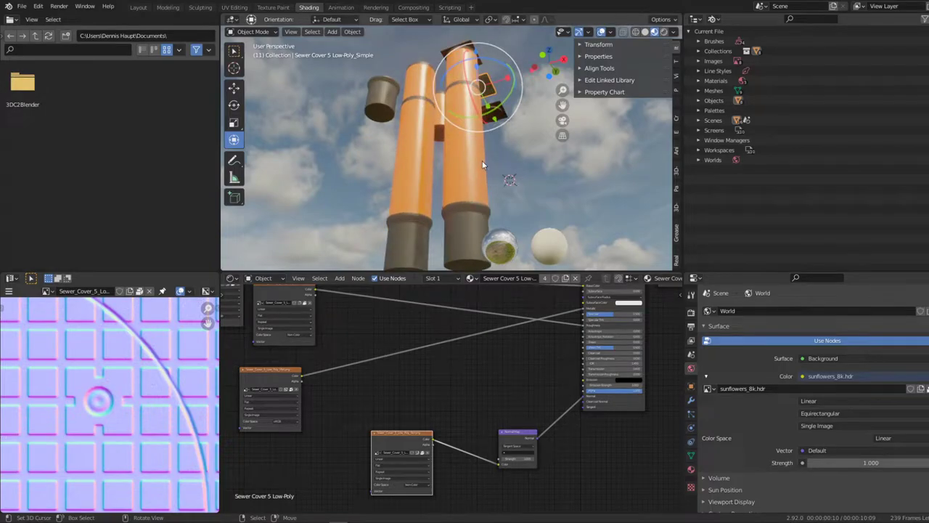
- Select the striped orange pipe and frame all nodes of its material
middle_click_drag(472, 152, 466, 137)
key("Tab")
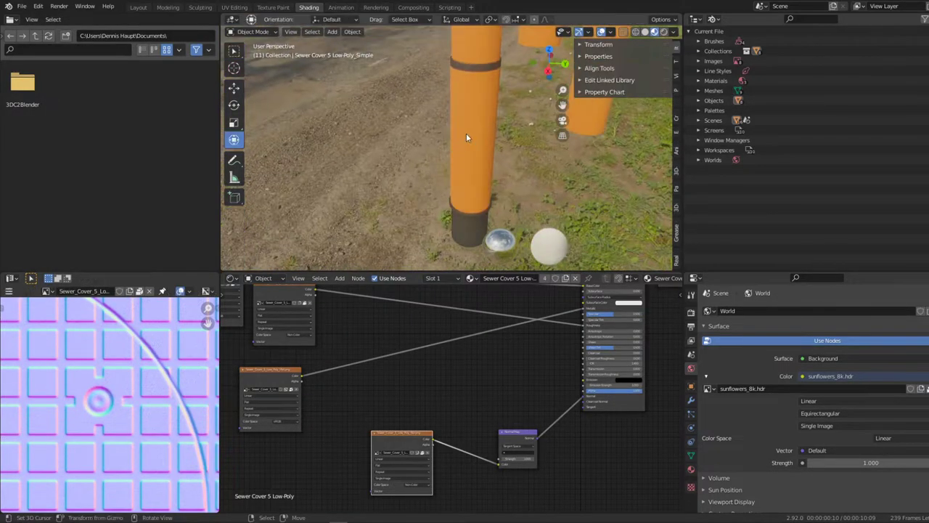
middle_click_drag(456, 207, 456, 181)
left_click(456, 181)
key("Tab")
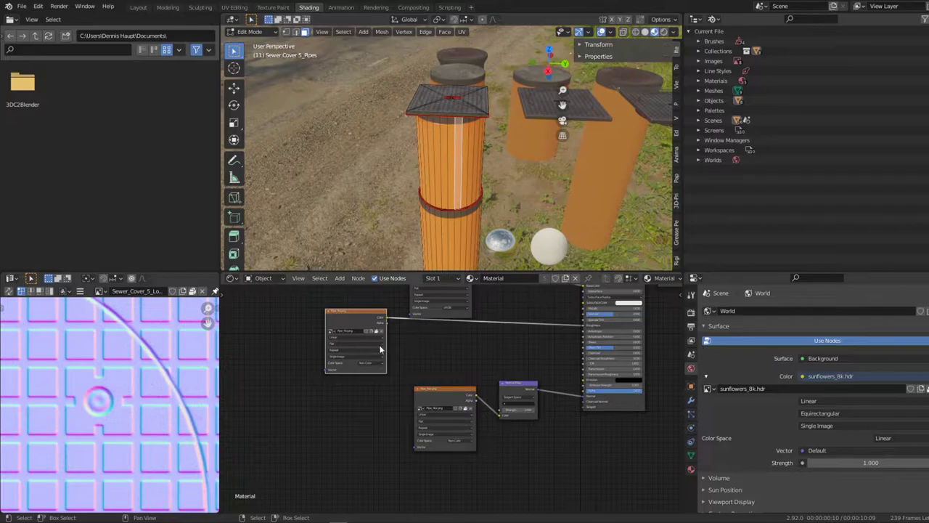
key("Home")
- View Pipe_Col.png full-screen, panning across the pipe circles and large orange area
left_click(463, 319)
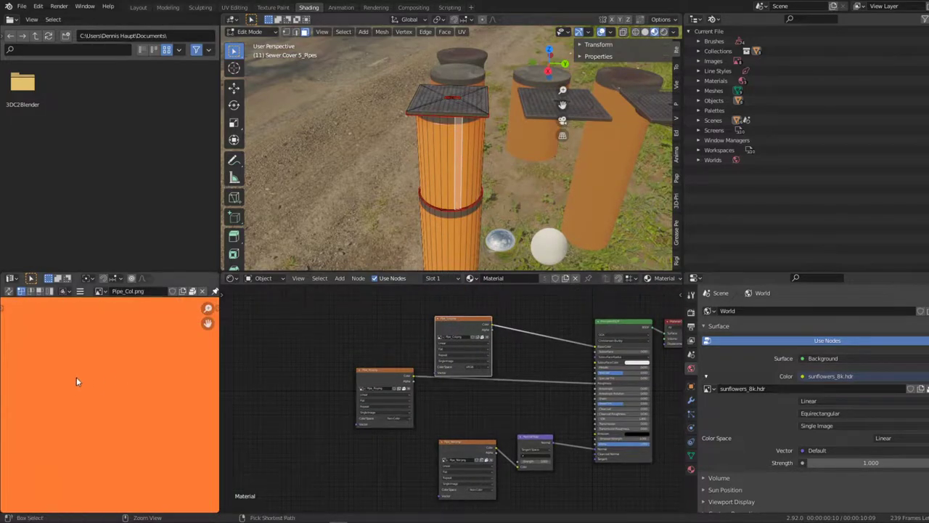
key("ctrl+space")
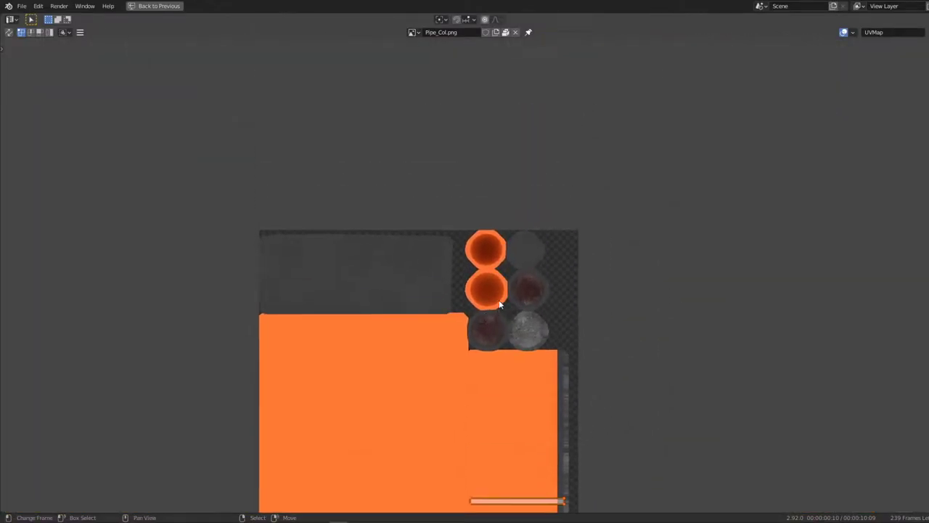
scroll(359, 307, "up", 5)
middle_click_drag(358, 307, 785, 303)
scroll(668, 293, "down", 3)
scroll(676, 373, "down", 1)
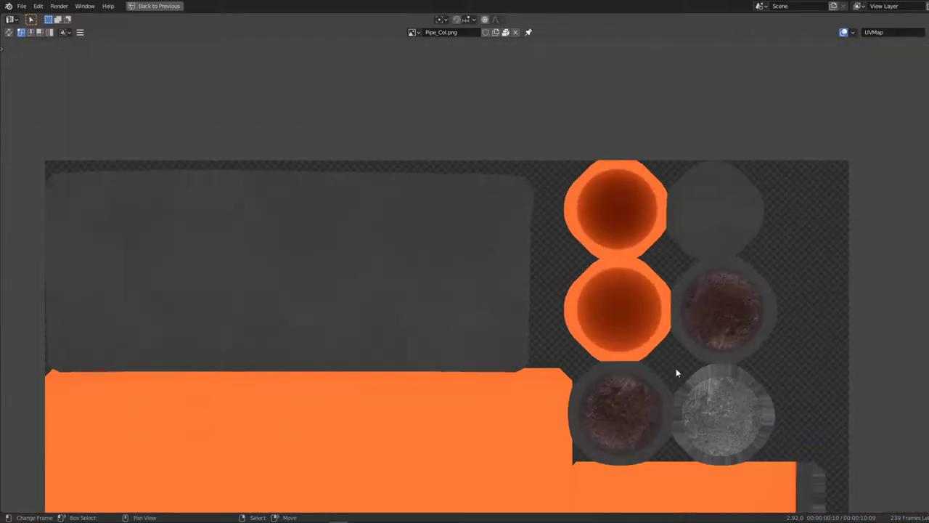
middle_click_drag(676, 374, 598, 342)
scroll(537, 154, "up", 4)
scroll(537, 154, "up", 2)
scroll(537, 154, "up", 2)
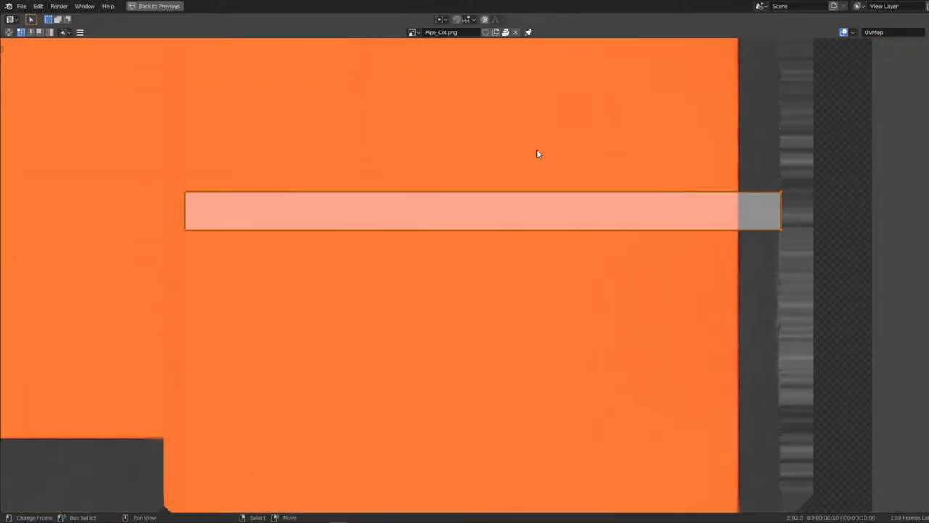
scroll(537, 154, "down", 1)
key("ctrl+space")
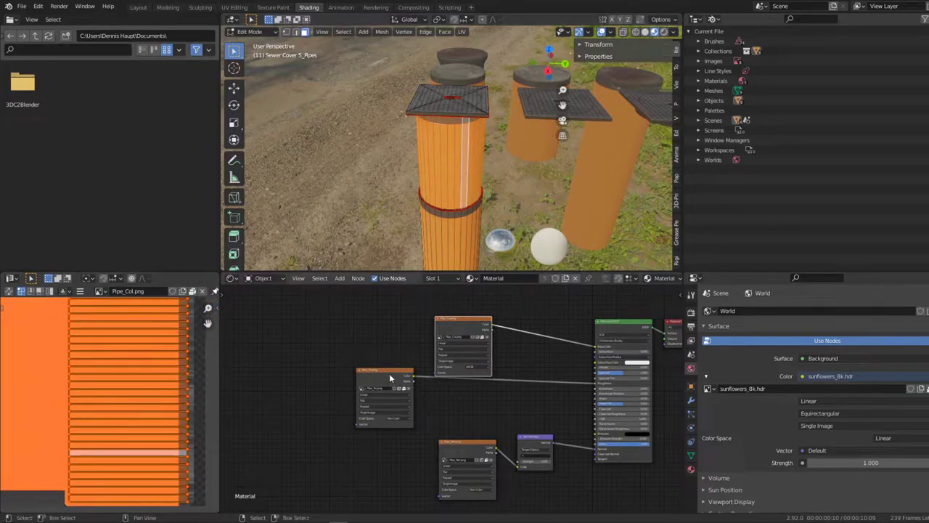
- Return the pipe to Object Mode and display its normal map texture
key("Tab")
scroll(95, 330, "down", 3)
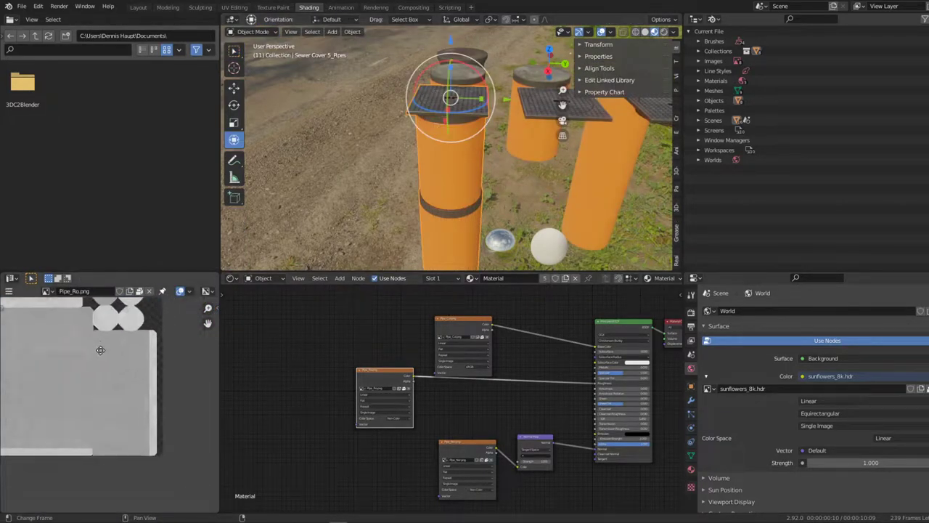
left_click(470, 446)
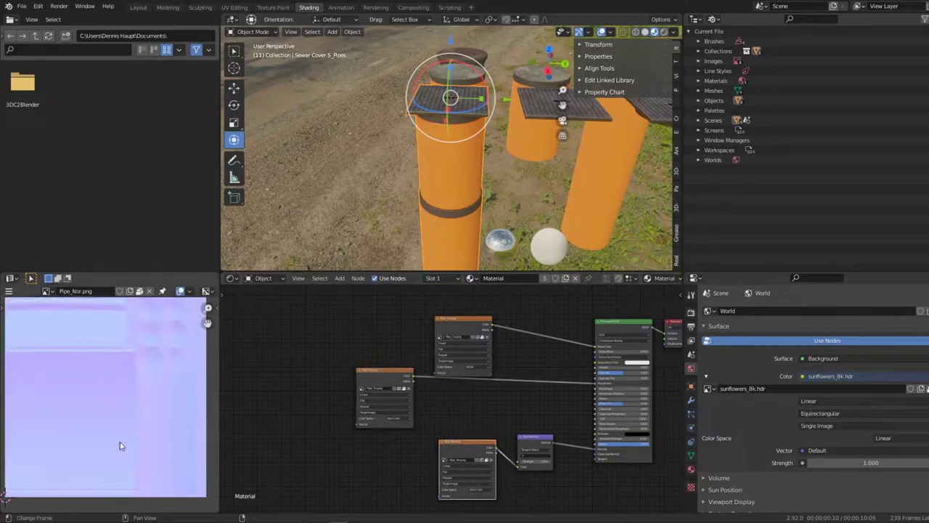
- Maximize the 3D viewport and orbit closely around the selected manhole cover
key("ctrl+space")
mouse_move(493, 132)
middle_mouse_down()
mouse_move(399, 233)
mouse_move(562, 163)
mouse_move(509, 271)
middle_mouse_up()
left_click(506, 259)
key("Tab")
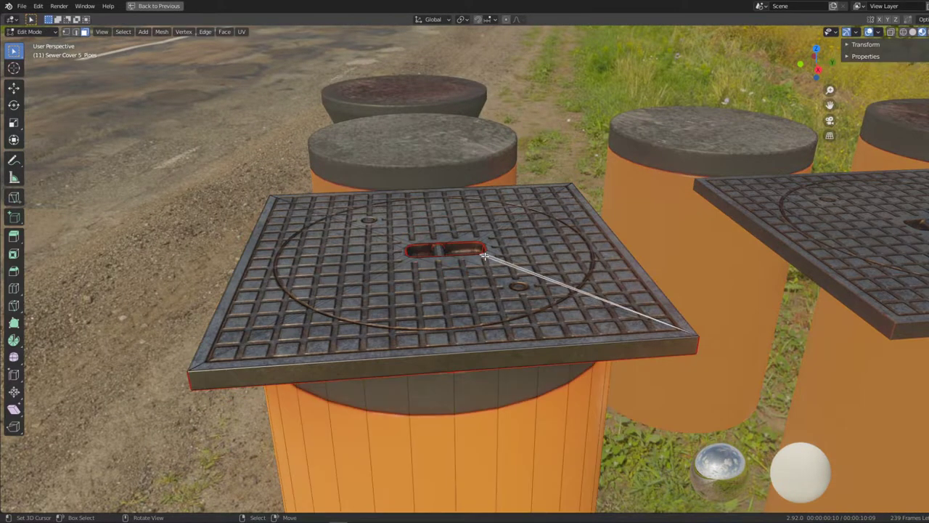
scroll(485, 260, "up", 5)
key("Tab")
mouse_move(444, 242)
middle_mouse_down()
mouse_move(537, 269)
mouse_move(672, 247)
middle_mouse_up()
scroll(658, 244, "down", 5)
scroll(676, 248, "down", 4)
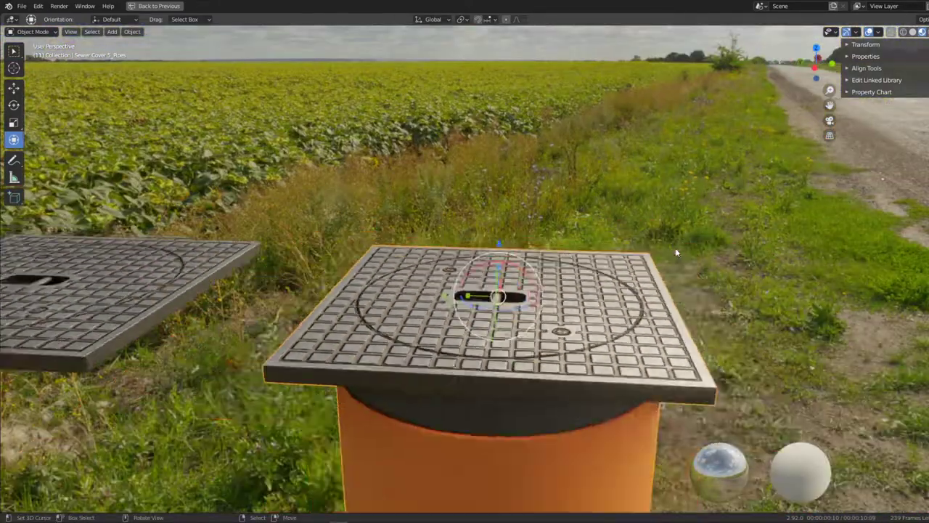
- Replace Scene World lighting with an unblurred street HDRI at strength 2.000
left_click(849, 93)
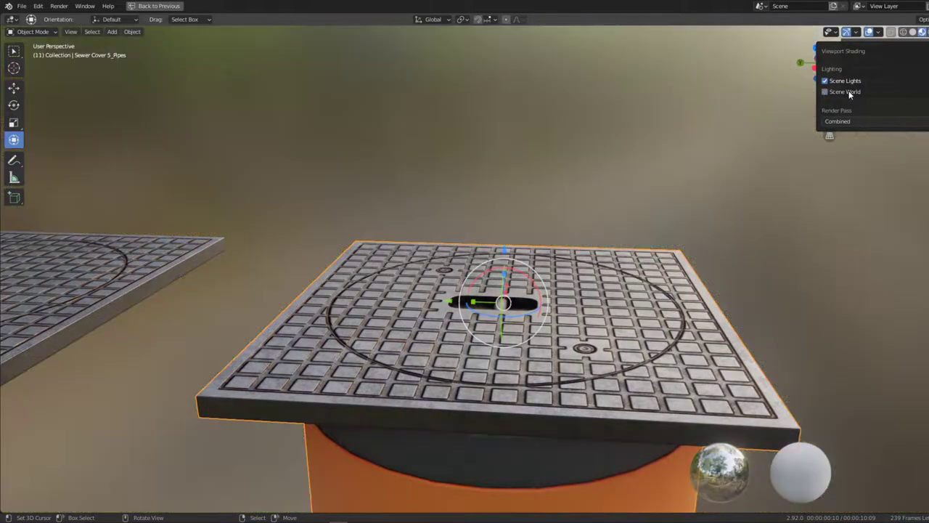
left_click_drag(889, 171, 814, 176)
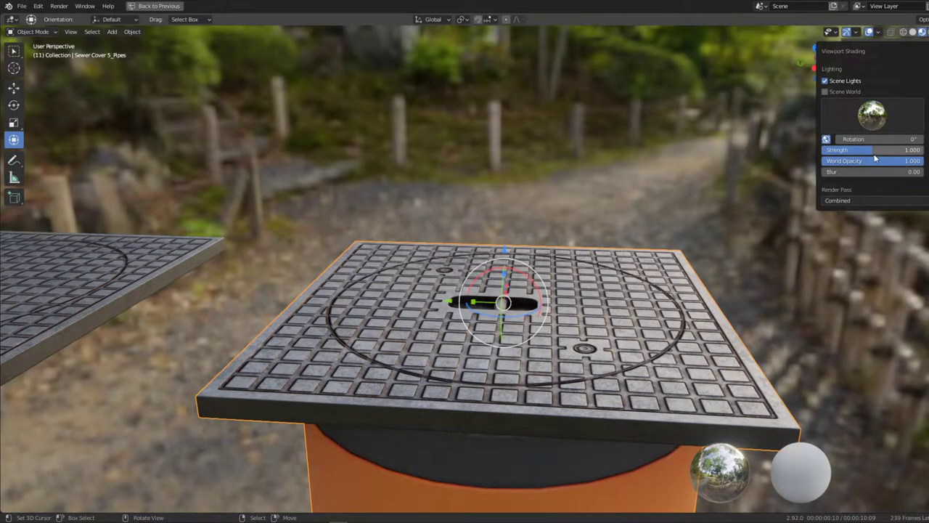
left_click_drag(872, 150, 901, 150)
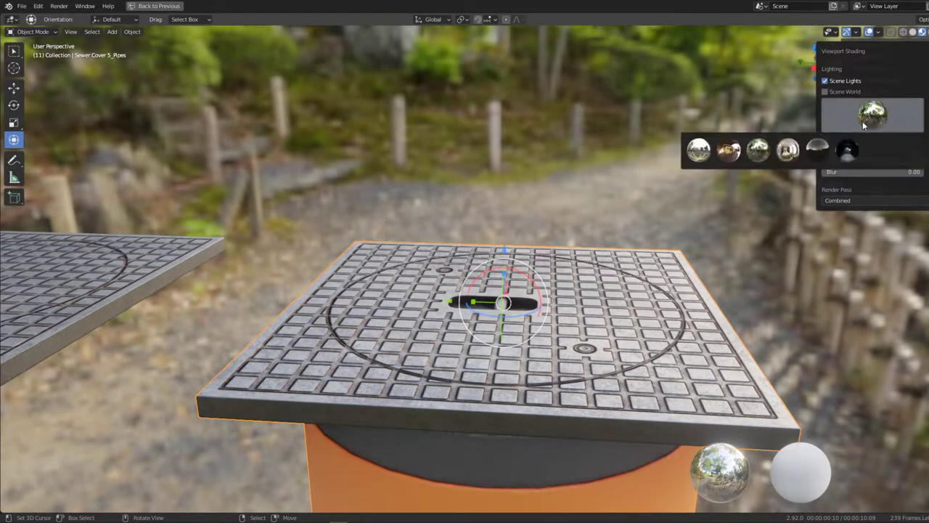
left_click(907, 150)
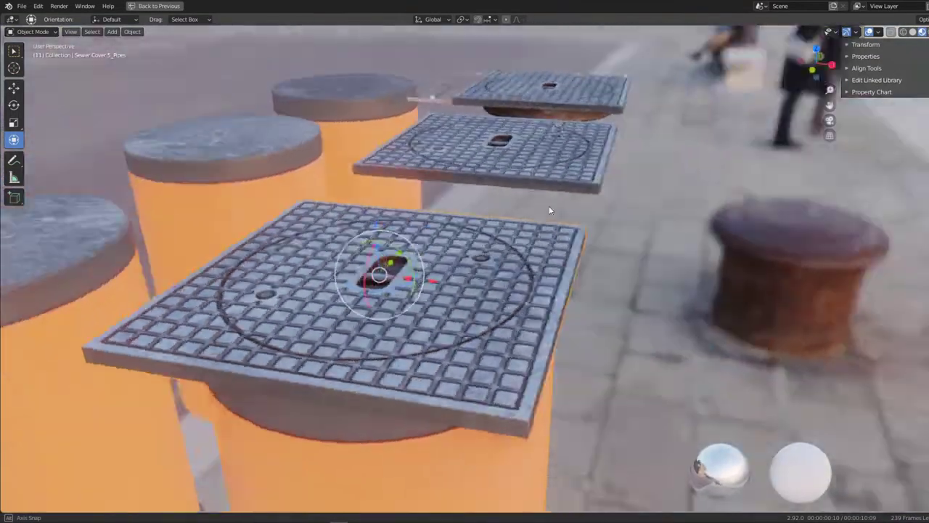
- Switch the viewport HDRI to the darker dusk environment and look up at the pipes
middle_click_drag(550, 207, 497, 151)
left_click(925, 32)
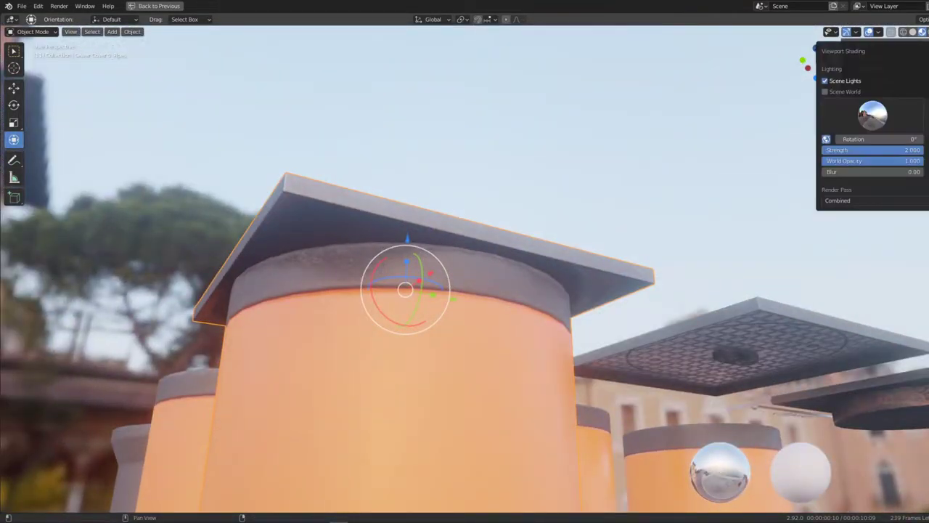
left_click(819, 148)
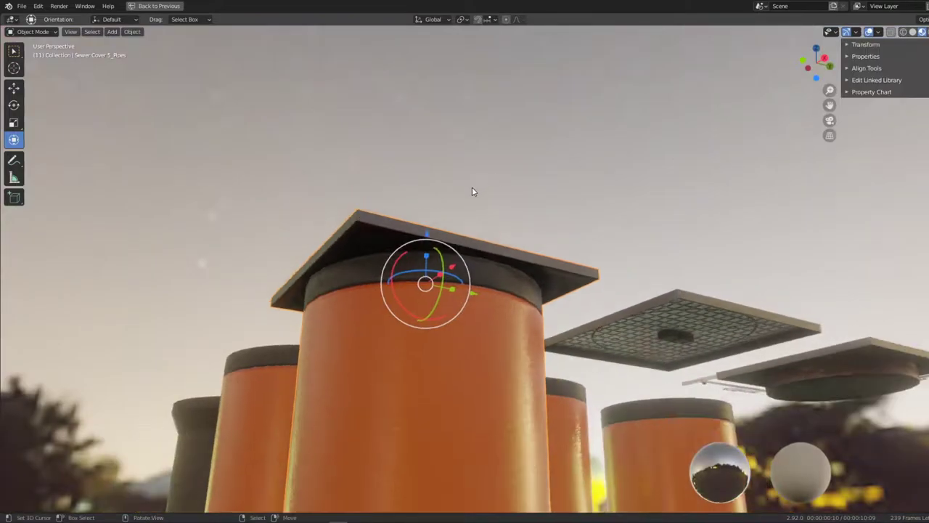
mouse_move(472, 186)
middle_mouse_down()
mouse_move(501, 137)
mouse_move(537, 186)
mouse_move(625, 216)
mouse_move(533, 276)
mouse_move(819, 122)
middle_mouse_up()
- Pick the indoor dog HDRI and drop its strength to about 1.44
left_click(925, 32)
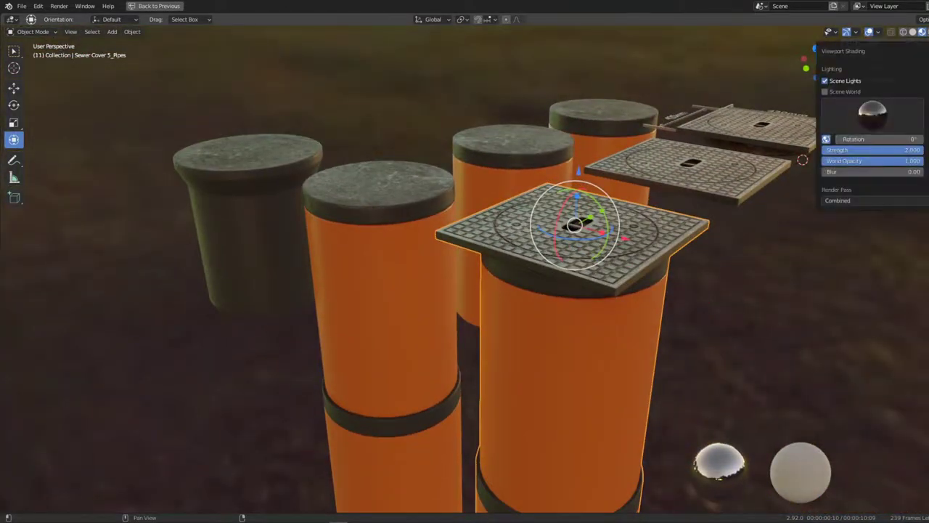
left_click(759, 151)
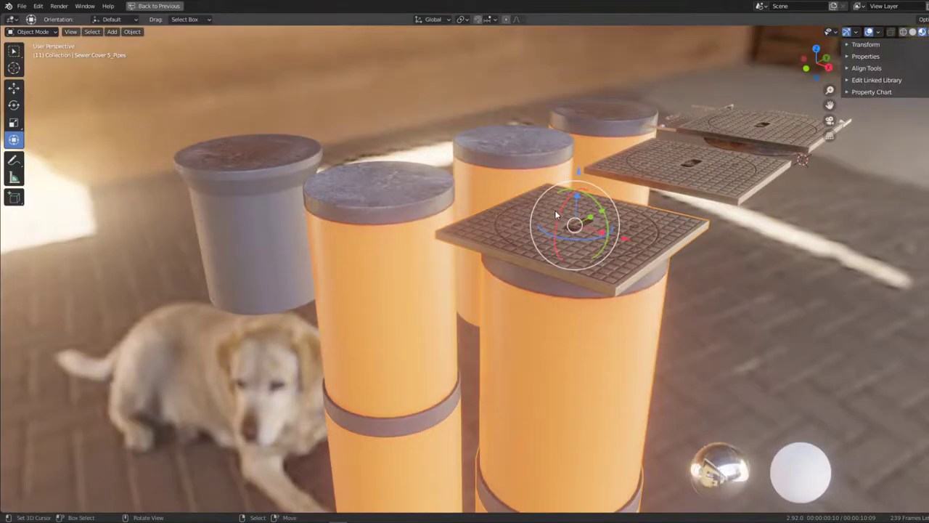
mouse_move(557, 215)
middle_mouse_down()
mouse_move(442, 182)
mouse_move(307, 168)
mouse_move(165, 168)
mouse_move(231, 183)
mouse_move(520, 176)
mouse_move(491, 242)
mouse_move(743, 133)
middle_mouse_up()
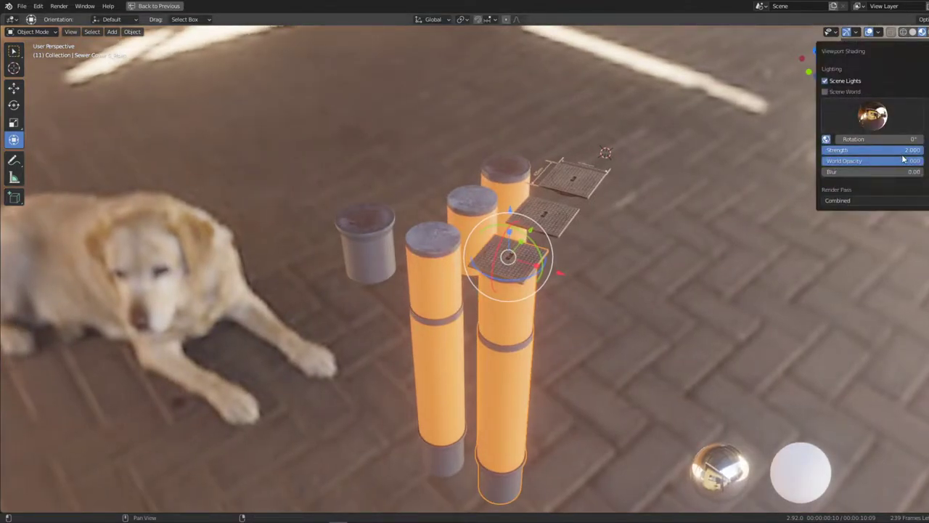
left_click(927, 31)
mouse_move(871, 150)
left_mouse_down()
mouse_move(828, 149)
mouse_move(895, 149)
left_mouse_up()
- Zoom in on the sewer cover and rotate the viewport HDRI to 135°
scroll(370, 219, "up", 3)
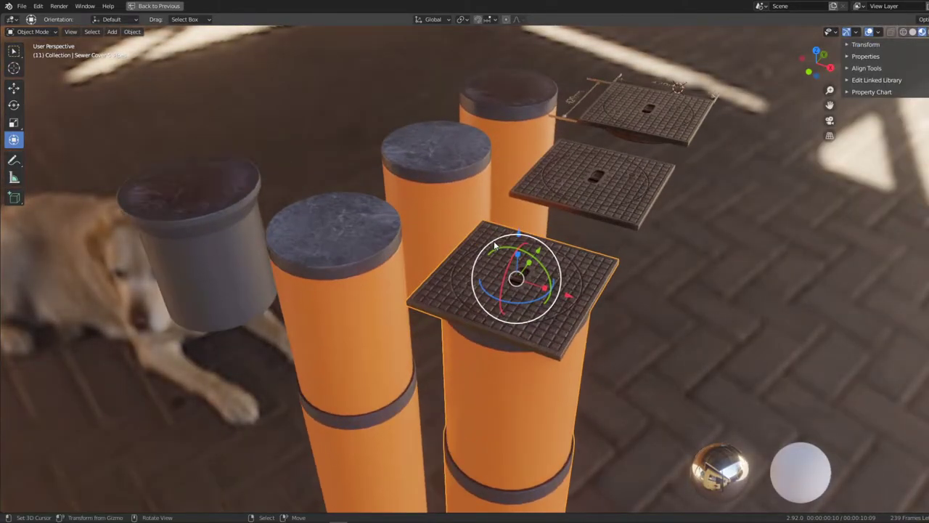
middle_click_drag(407, 239, 369, 219)
scroll(369, 220, "up", 3)
scroll(369, 219, "up", 3)
scroll(406, 201, "up", 3)
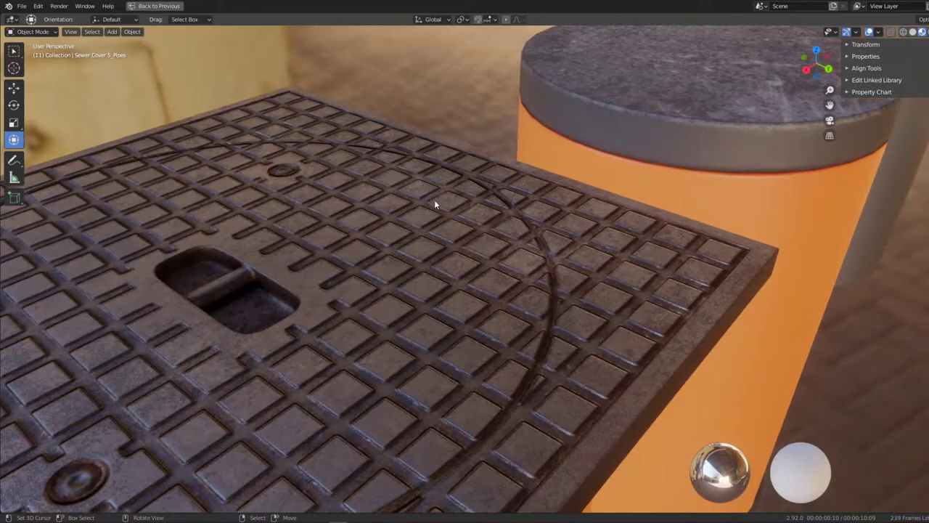
mouse_move(435, 200)
middle_mouse_down()
mouse_move(340, 229)
mouse_move(441, 289)
mouse_move(374, 206)
mouse_move(311, 222)
middle_mouse_up()
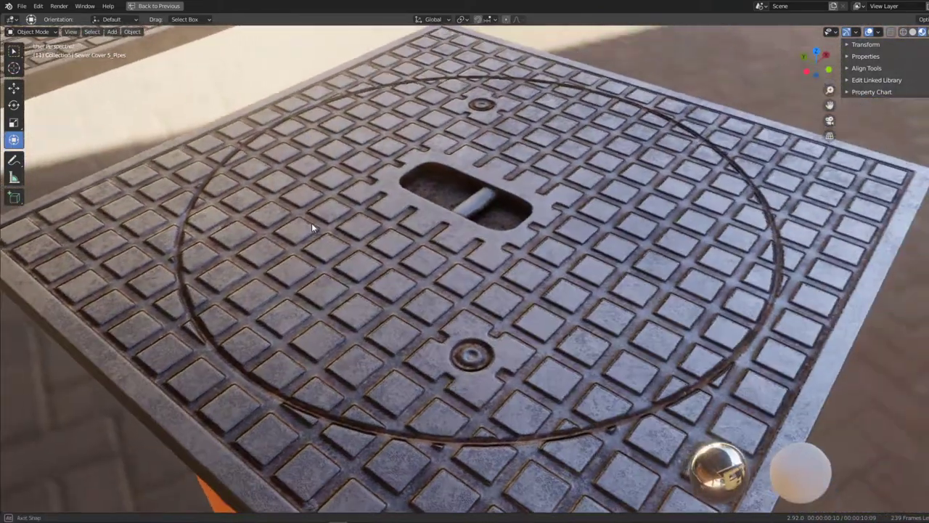
left_click(924, 32)
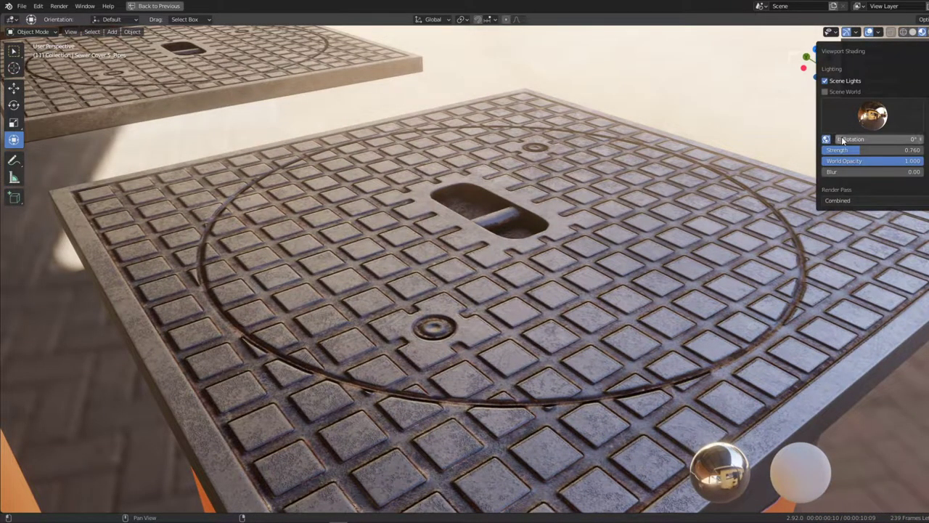
left_click_drag(843, 140, 915, 140)
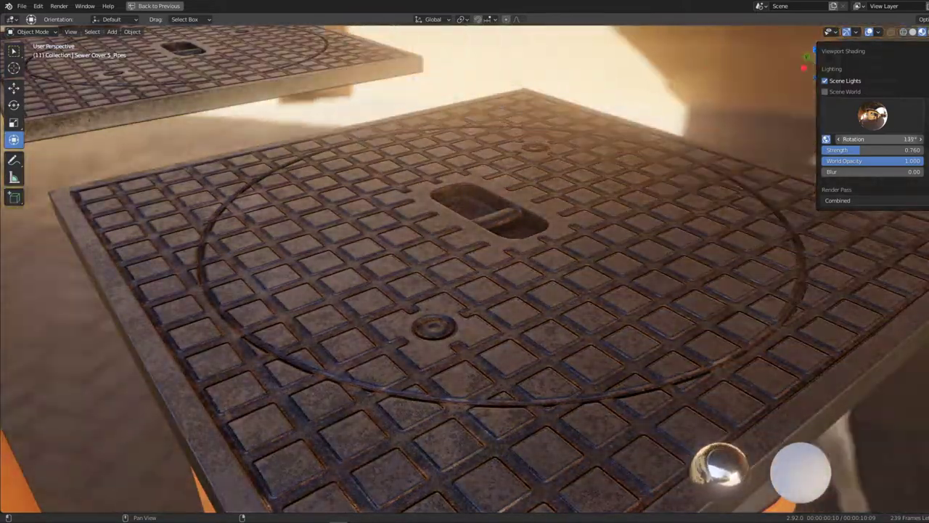
mouse_move(502, 192)
middle_mouse_down()
mouse_move(422, 164)
mouse_move(424, 138)
middle_mouse_up()
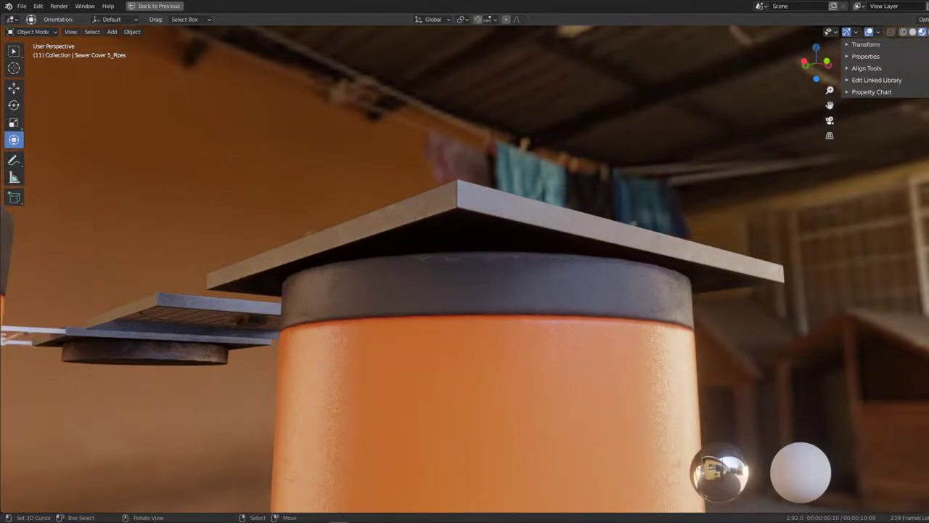
- Raise the viewport HDRI Strength from 0.760 to 2.000
left_click(924, 32)
mouse_move(855, 151)
left_mouse_down()
mouse_move(924, 151)
mouse_move(850, 149)
mouse_move(874, 149)
mouse_move(842, 139)
mouse_move(921, 139)
left_mouse_up()
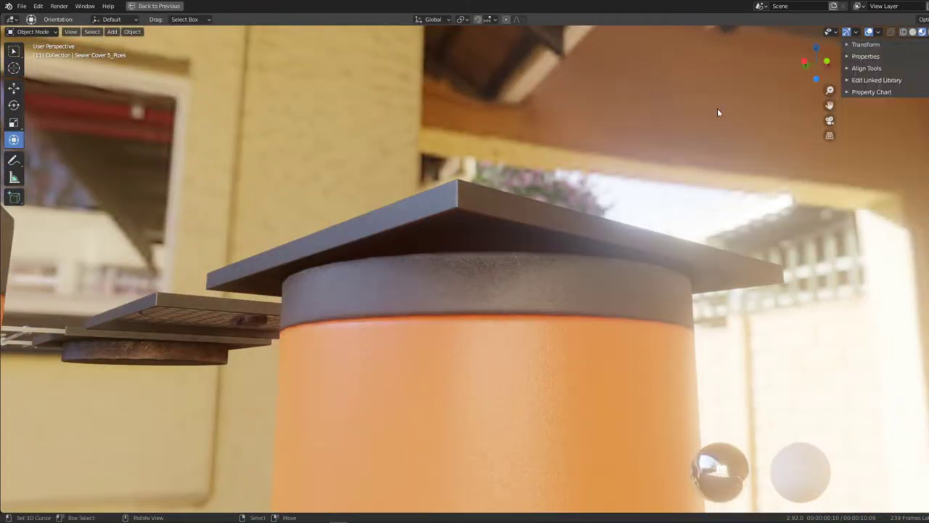